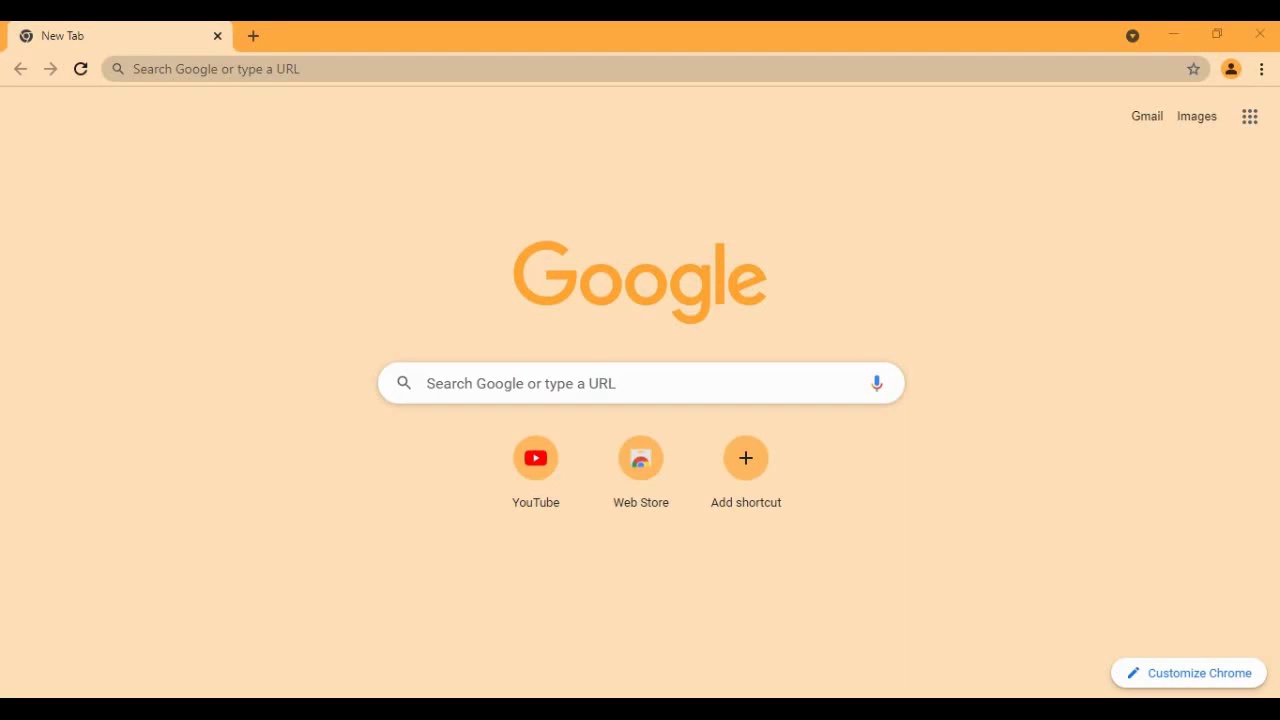
Search Google for 'create gmail account', accepting the suggested completion.
click(134, 68)
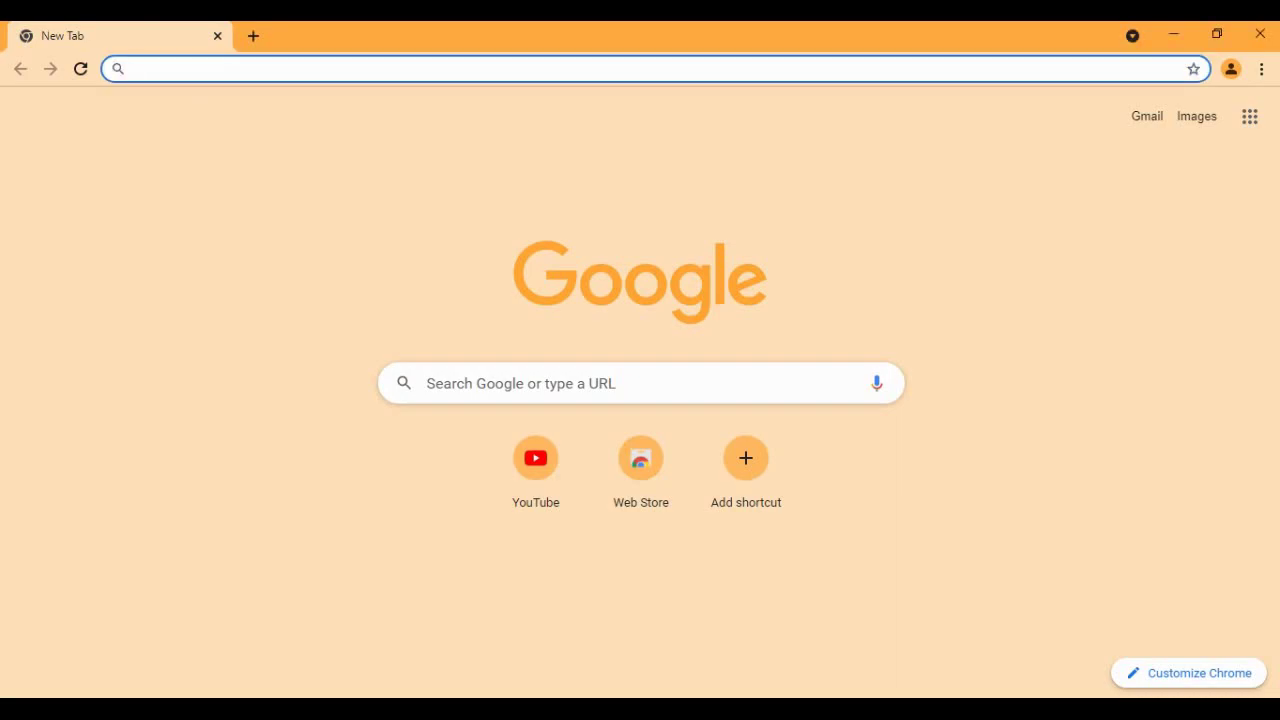
text(crea)
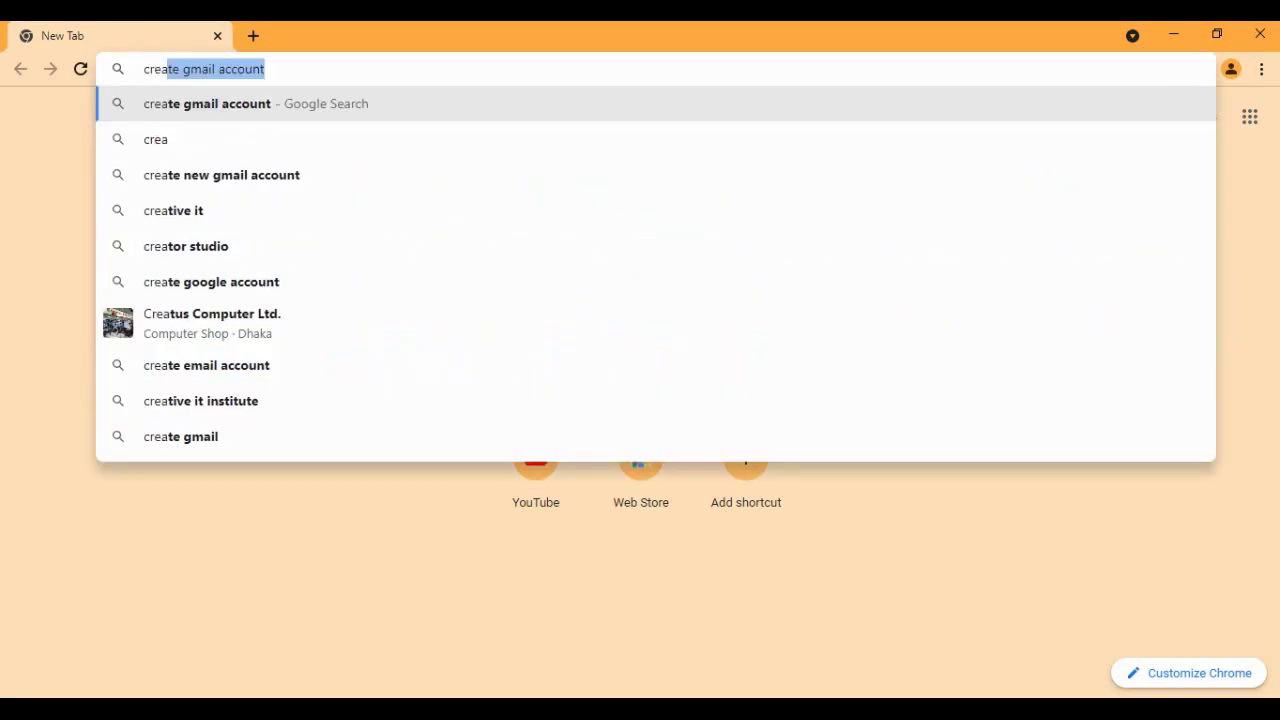
text(te)
key(Right)
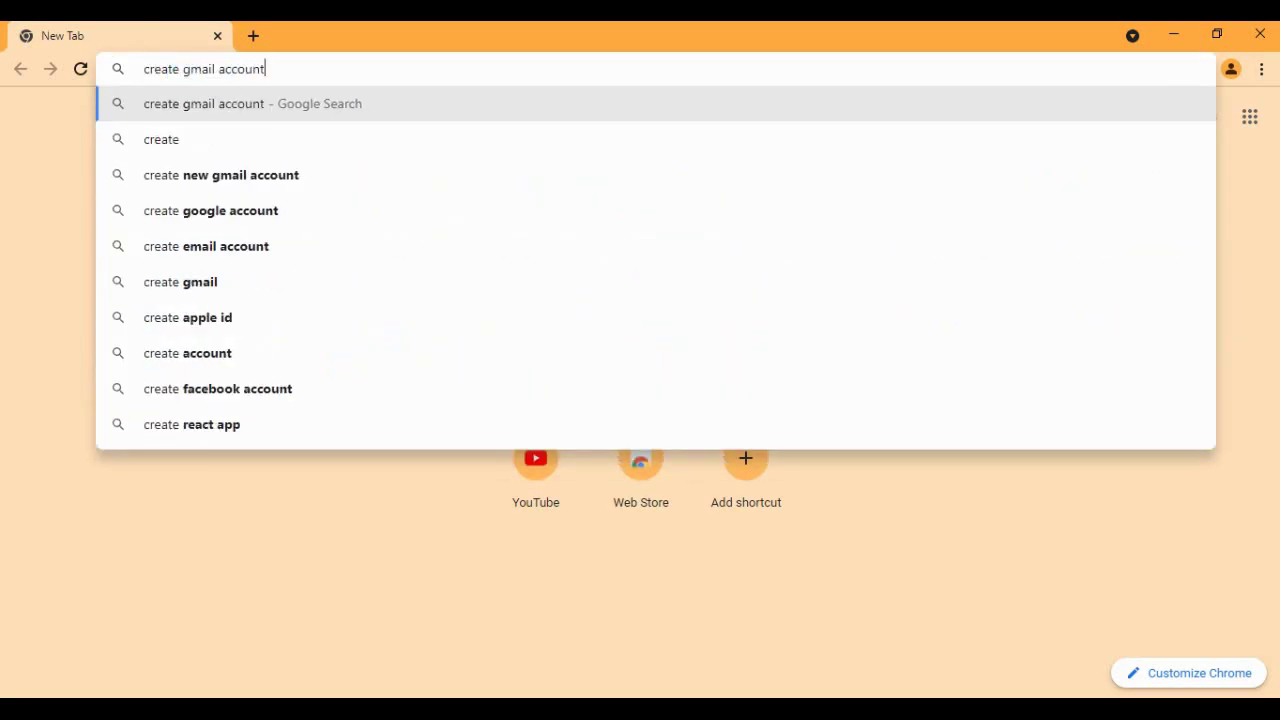
key(Return)
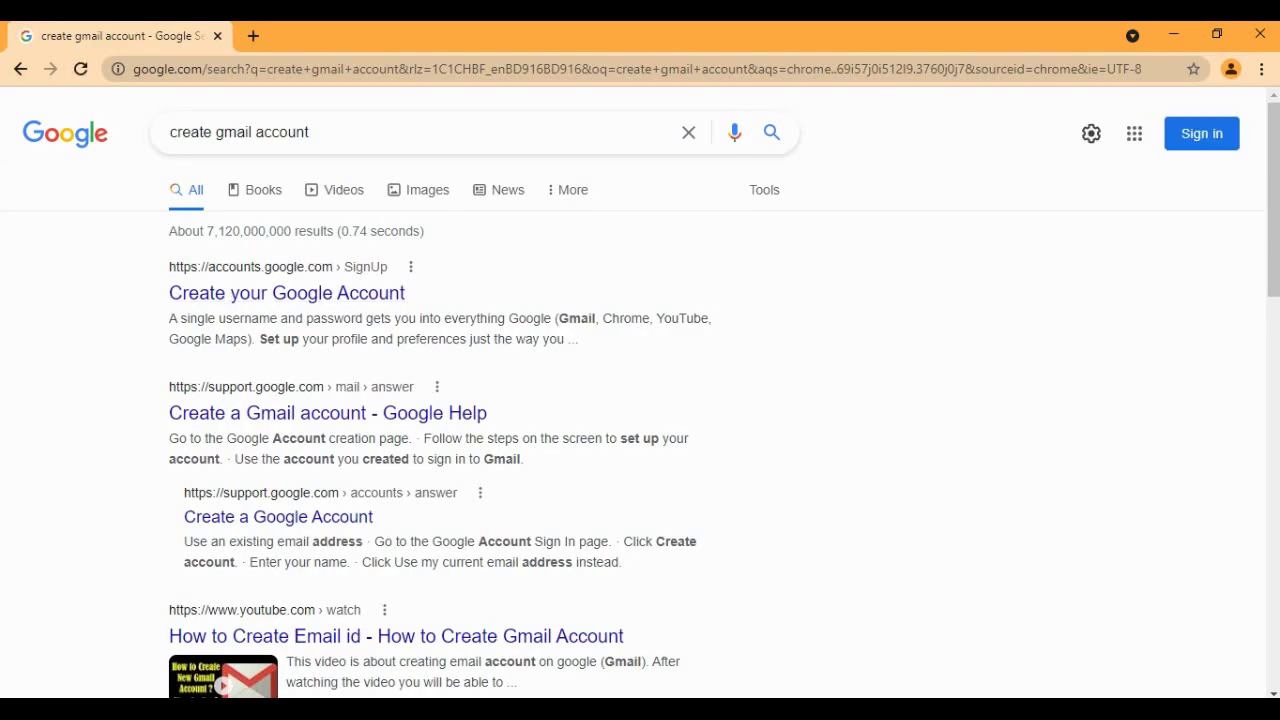
Open the Create your Google Account page and enter a first name, last name and Gmail username.
click(340, 293)
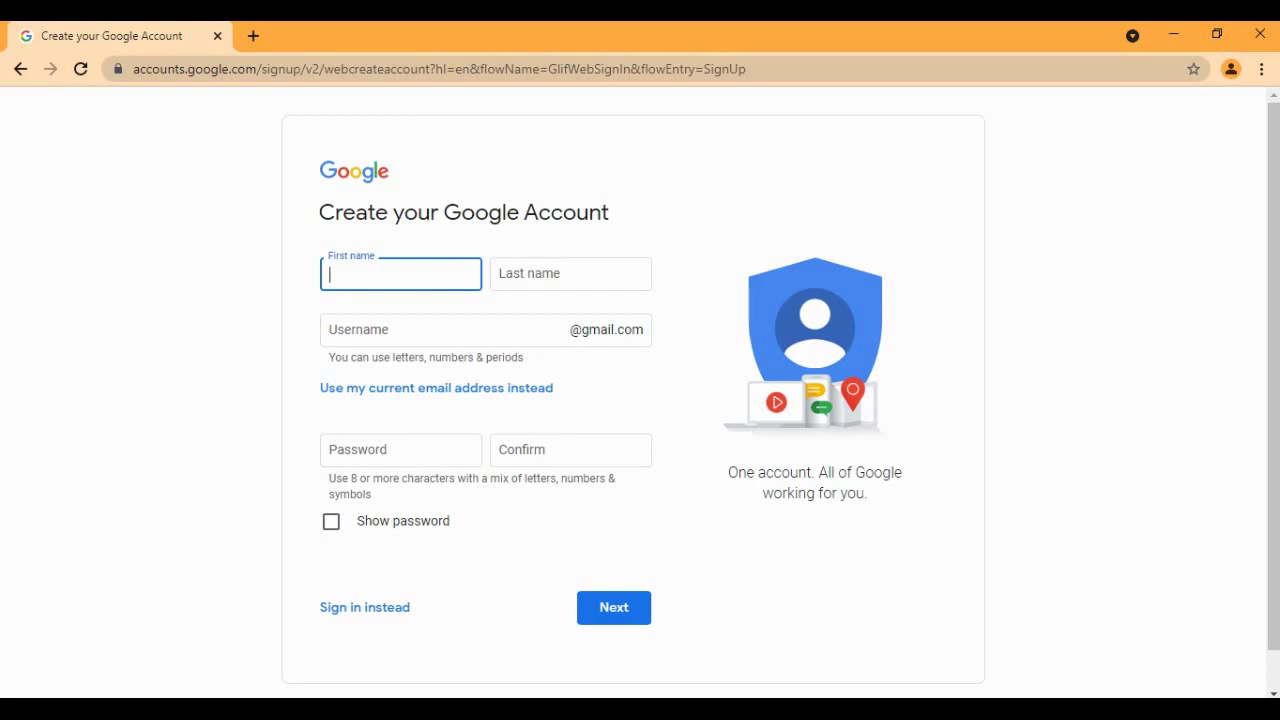
click(570, 273)
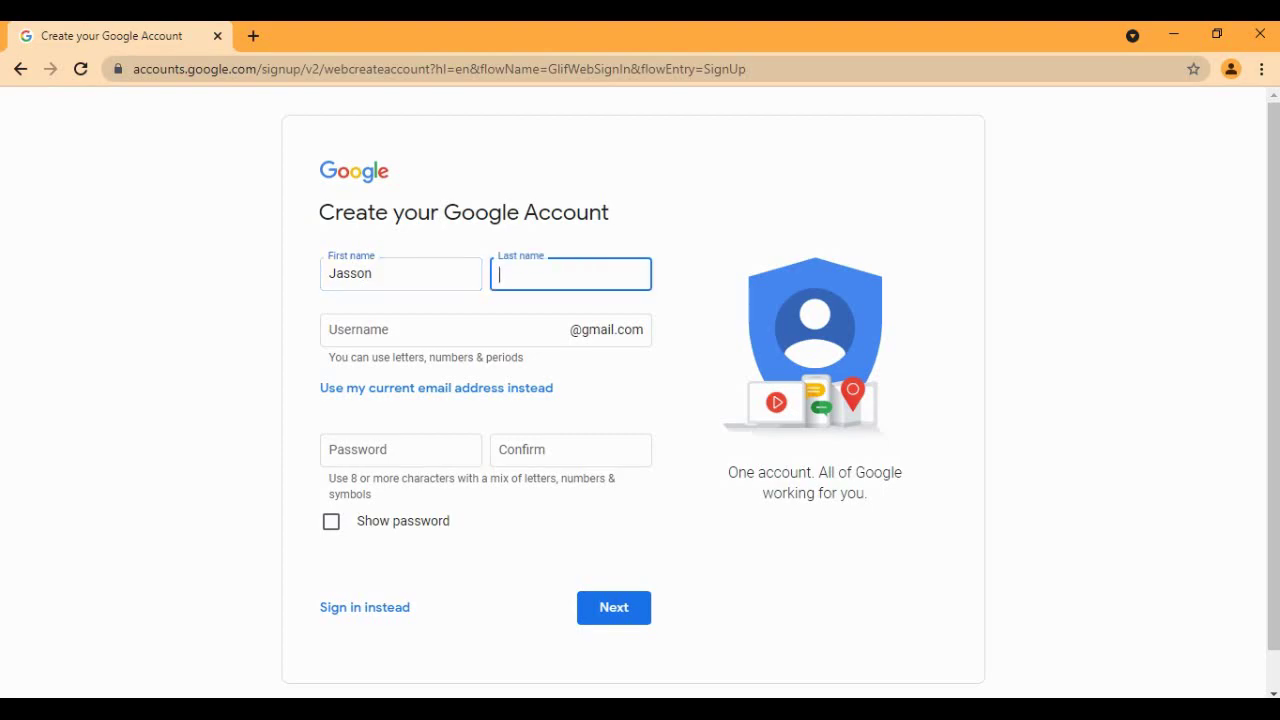
key(Tab)
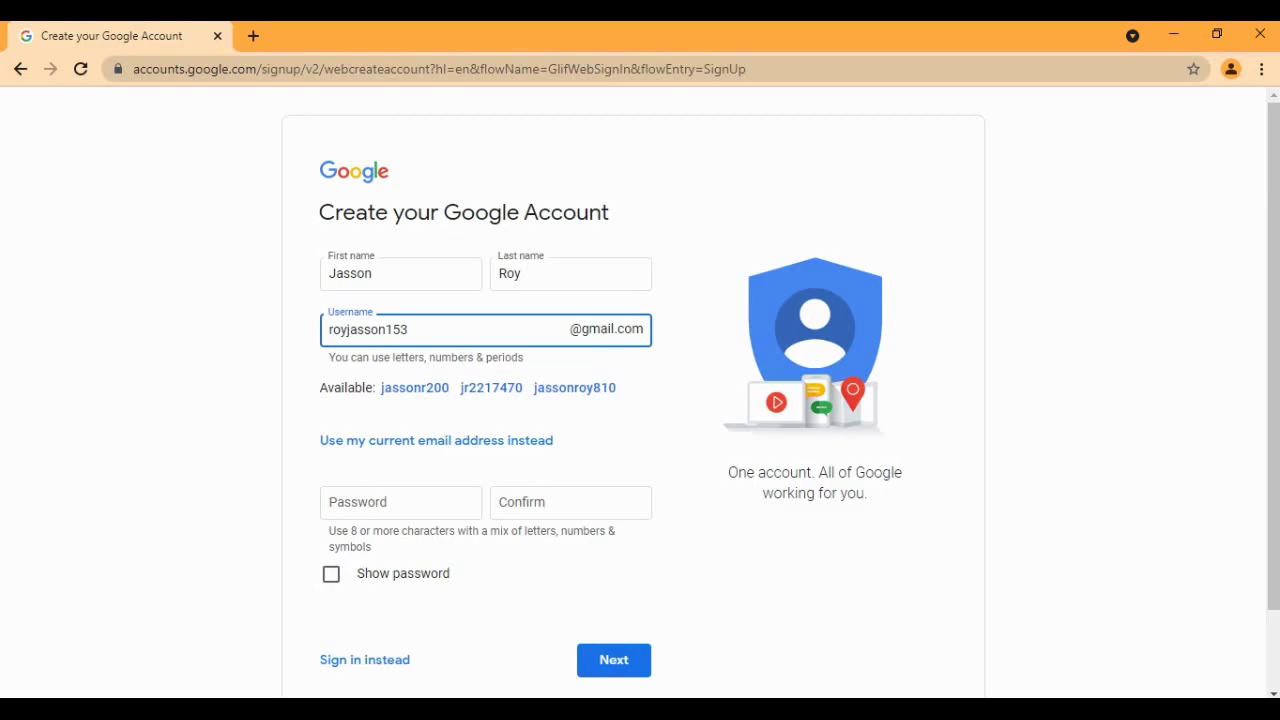
Enter and confirm the account password, then click Next on the name and username page.
click(408, 329)
scroll(640, 400, down, 1)
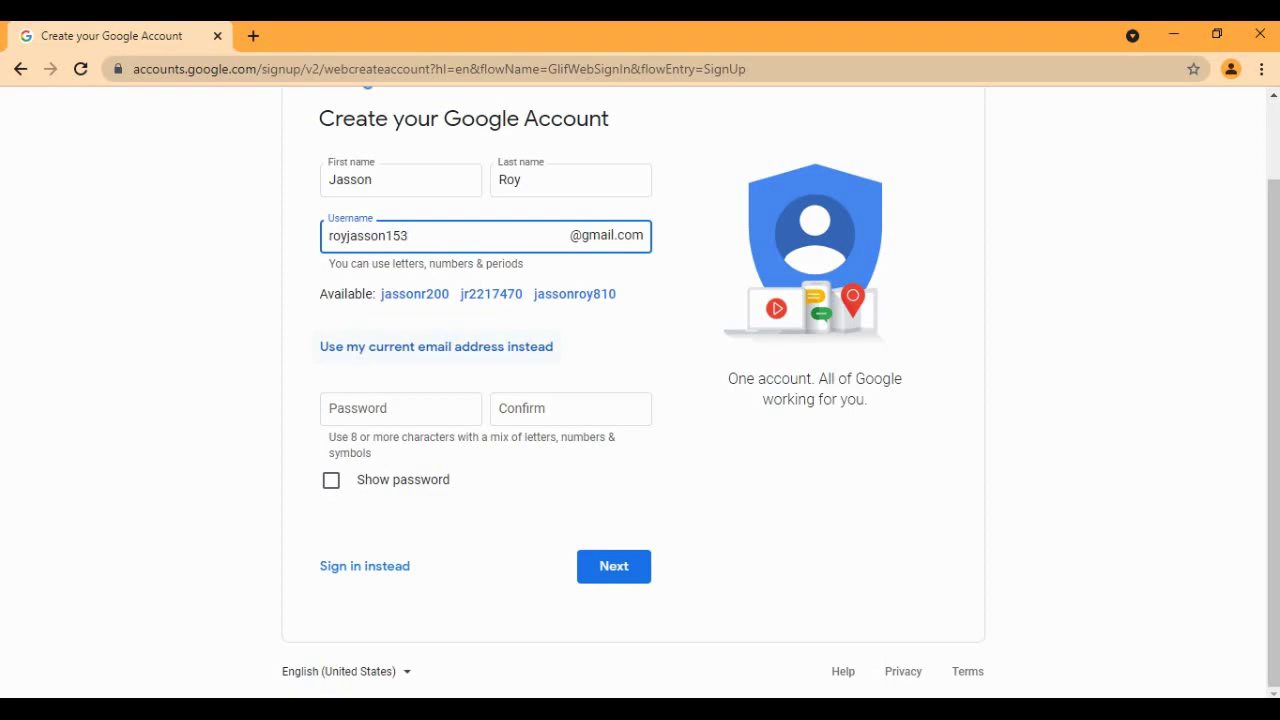
scroll(500, 346, up, 1)
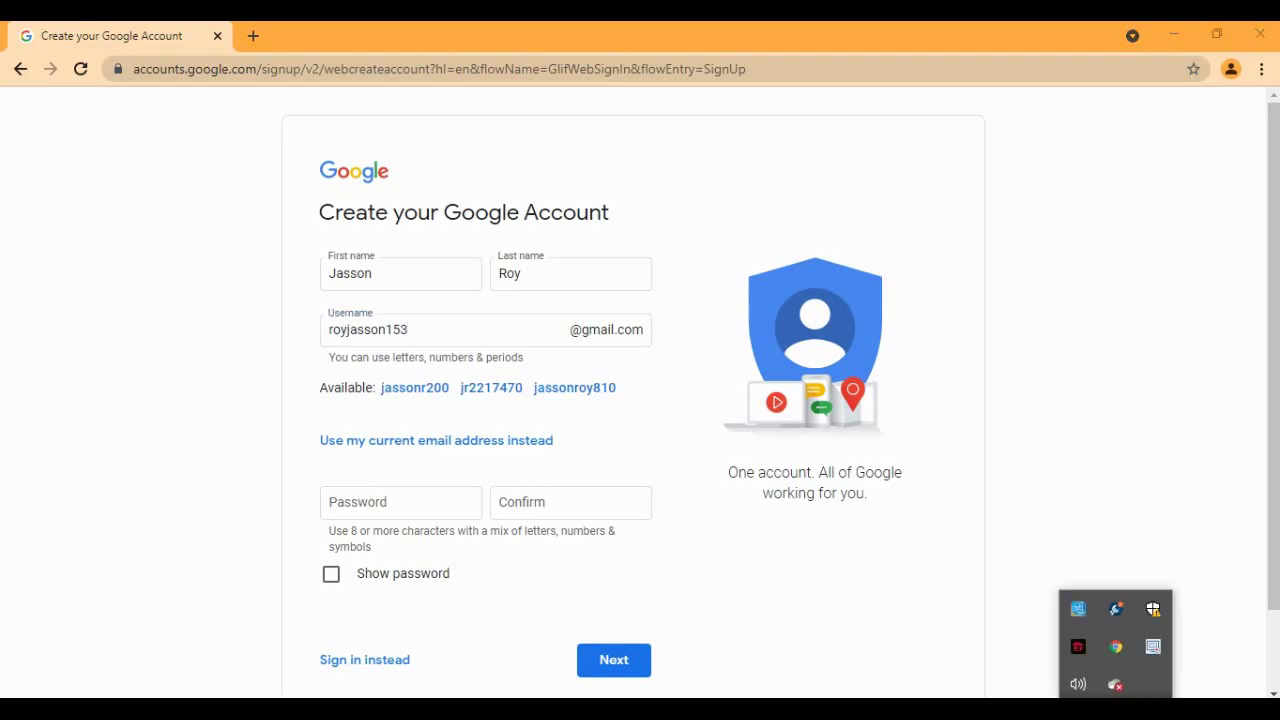
click(1153, 647)
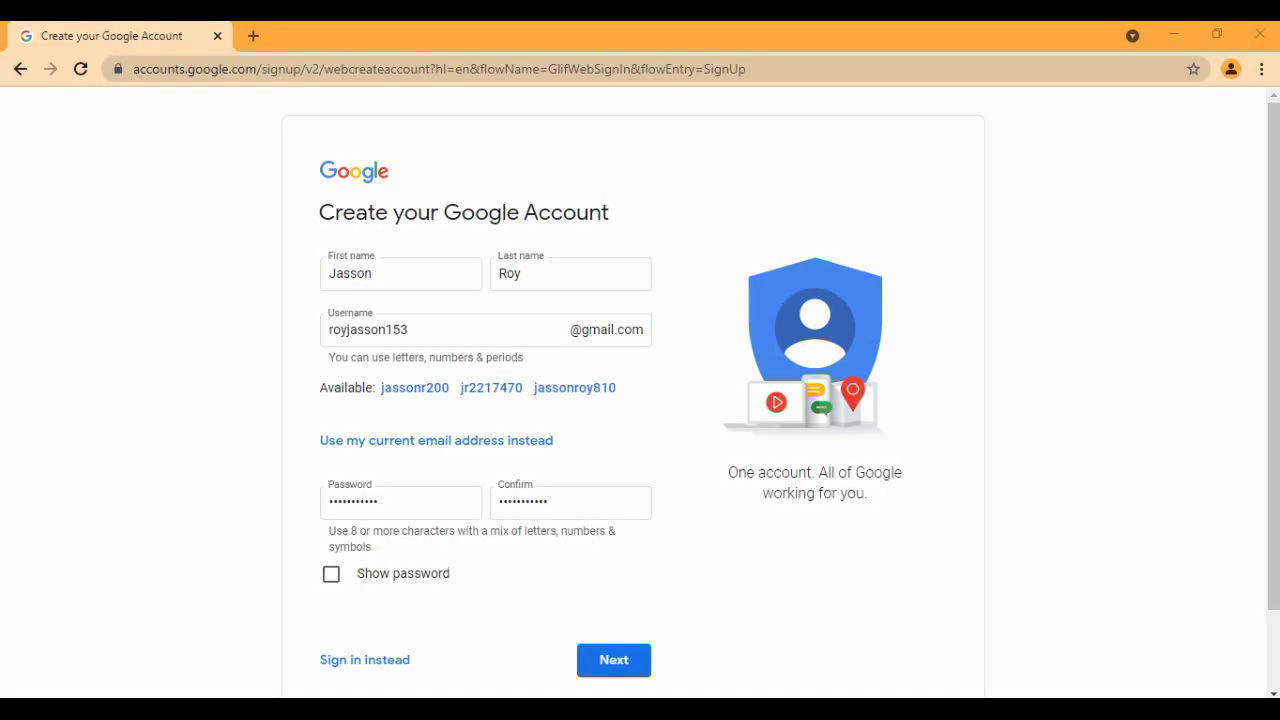
click(613, 659)
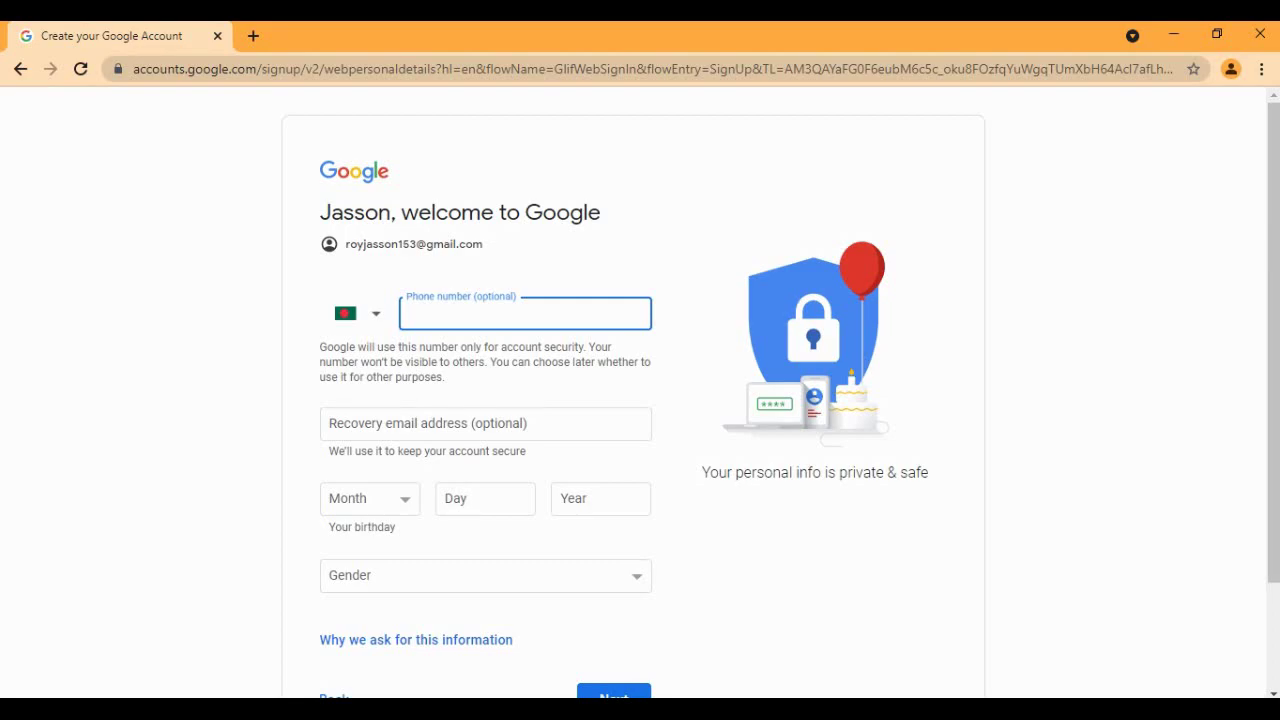
Enter the user's phone number in the optional Phone number field.
scroll(640, 400, down, 2)
scroll(640, 400, up, 2)
Set the birthday to April 1, 1994.
click(369, 498)
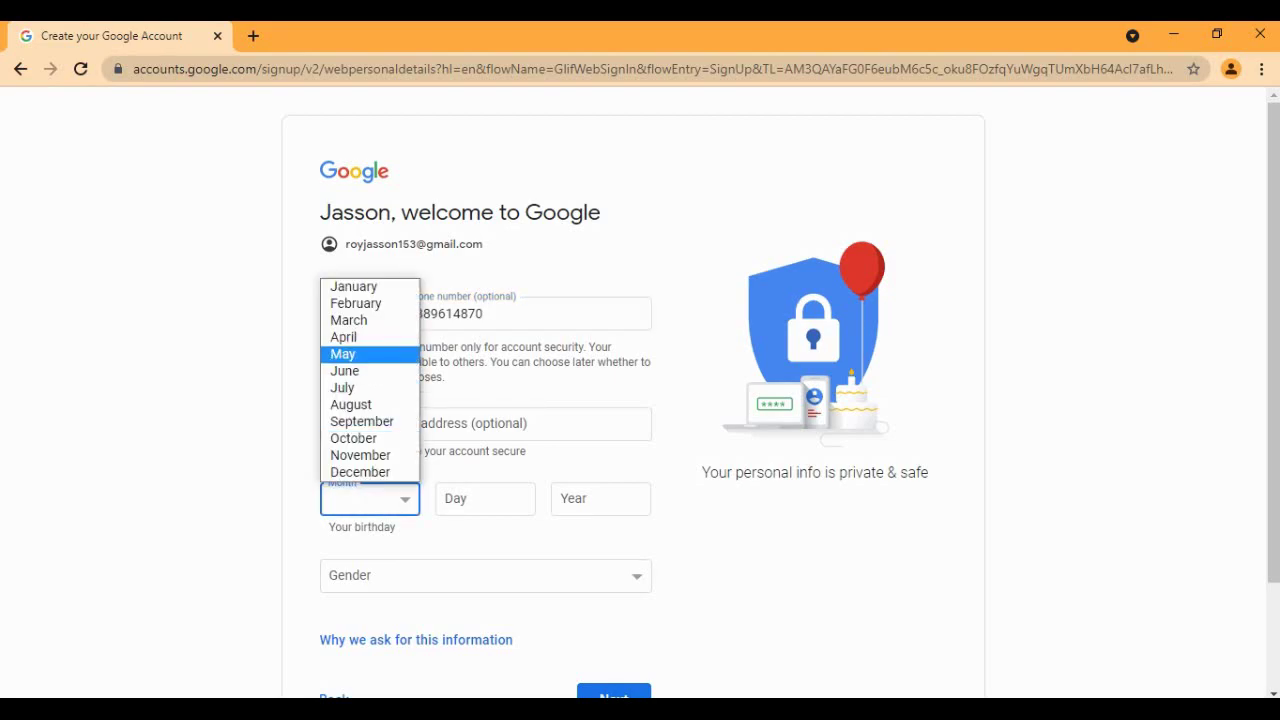
click(343, 337)
click(485, 498)
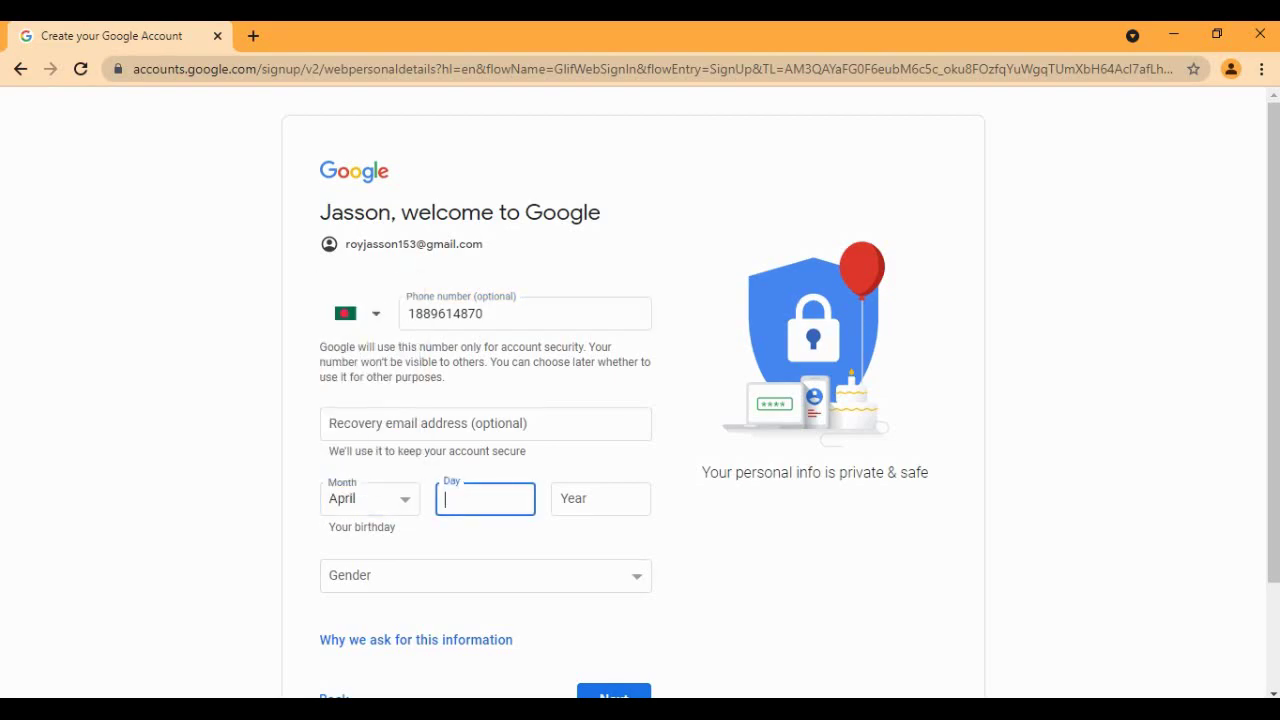
key(F1)
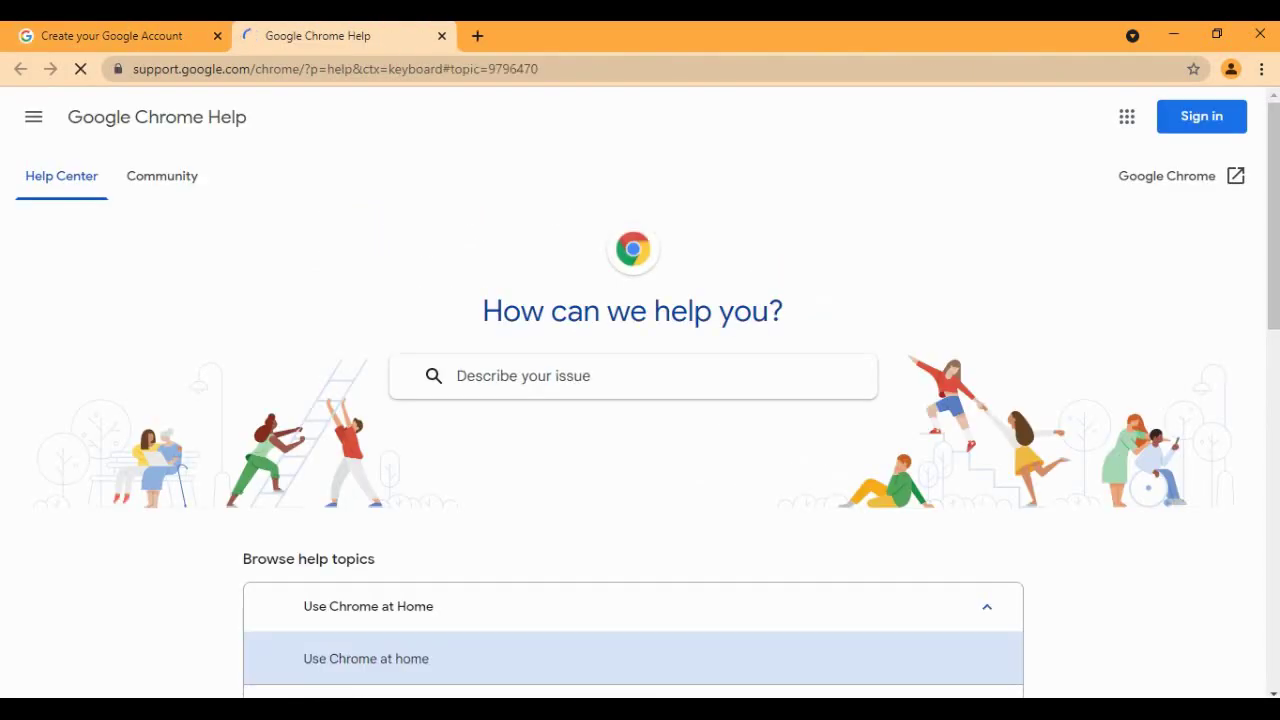
key(ctrl+w)
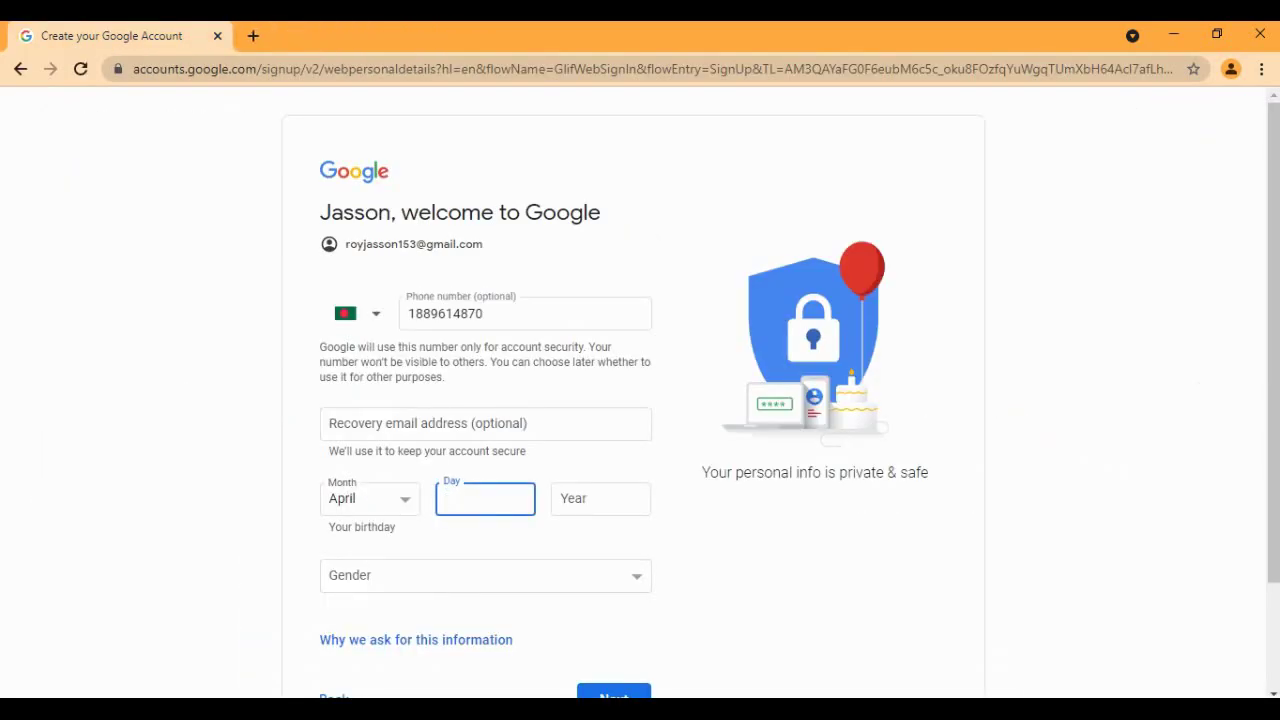
text(1)
click(600, 498)
text(994)
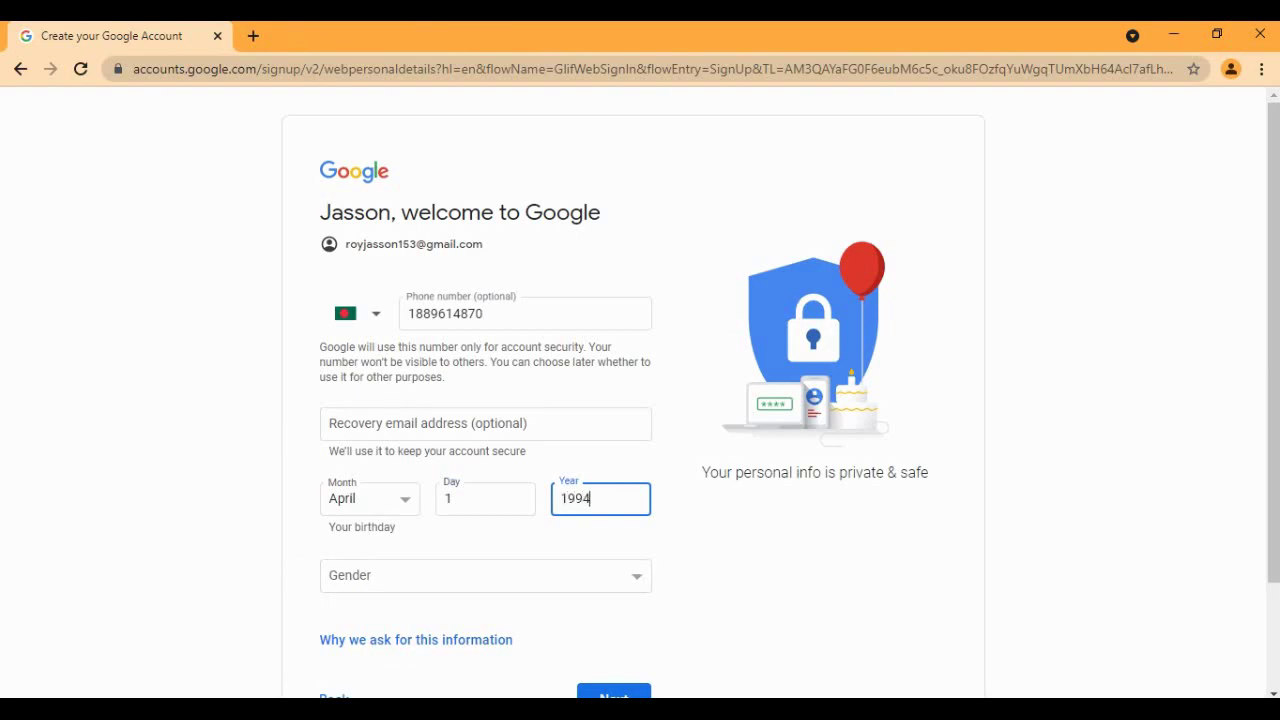
Choose Male as the gender and submit the personal details.
click(485, 575)
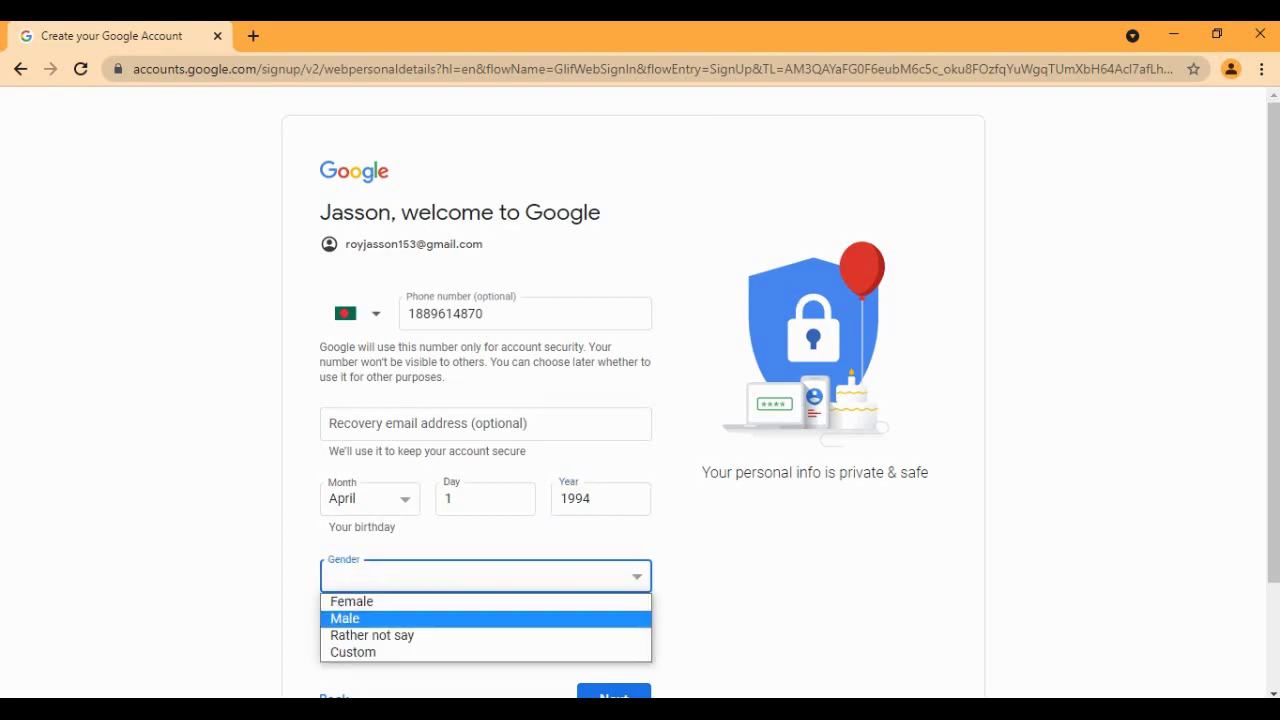
click(371, 617)
scroll(485, 560, down, 1)
scroll(640, 400, down, 1)
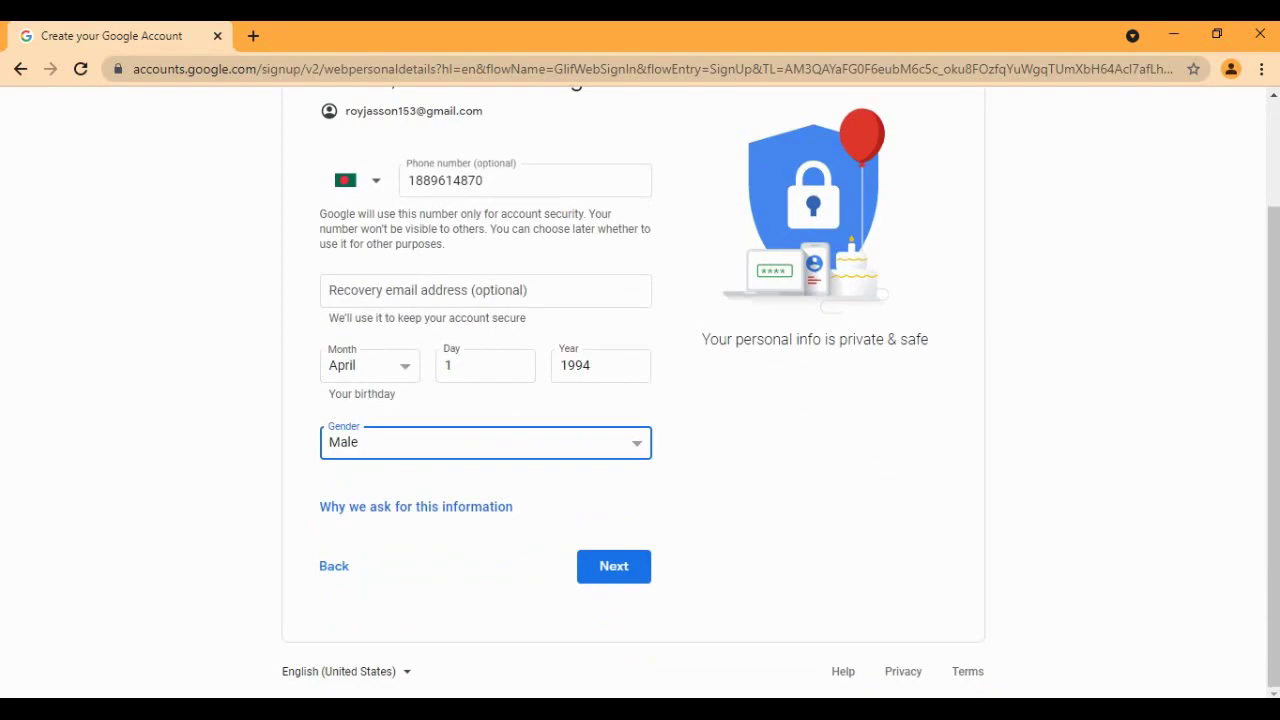
click(613, 566)
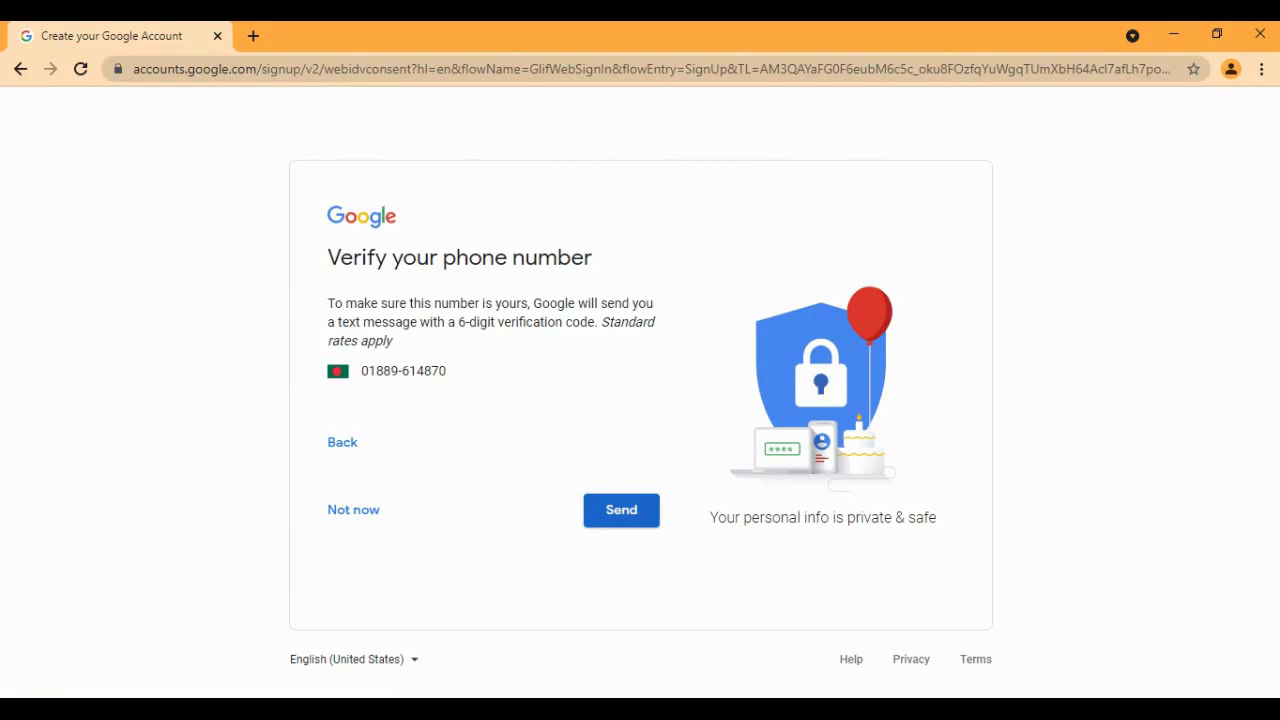
Have a code texted to the phone and submit the received six-digit code.
click(621, 510)
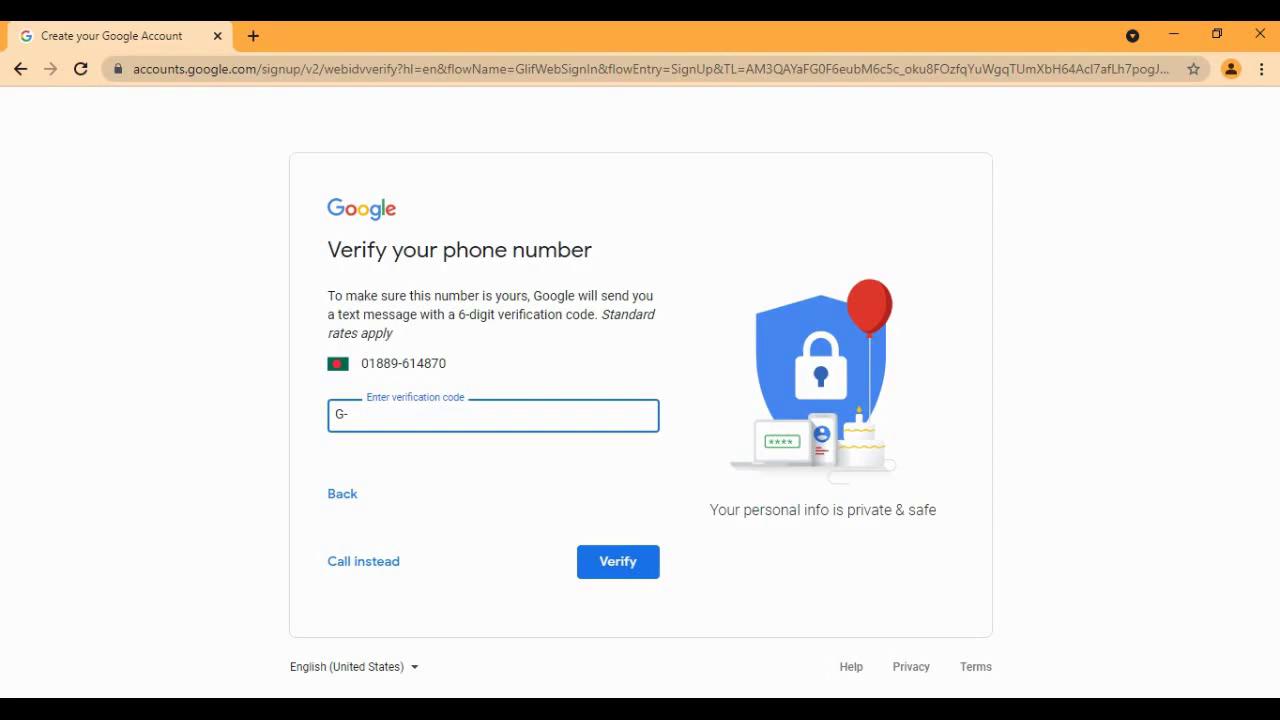
key(Return)
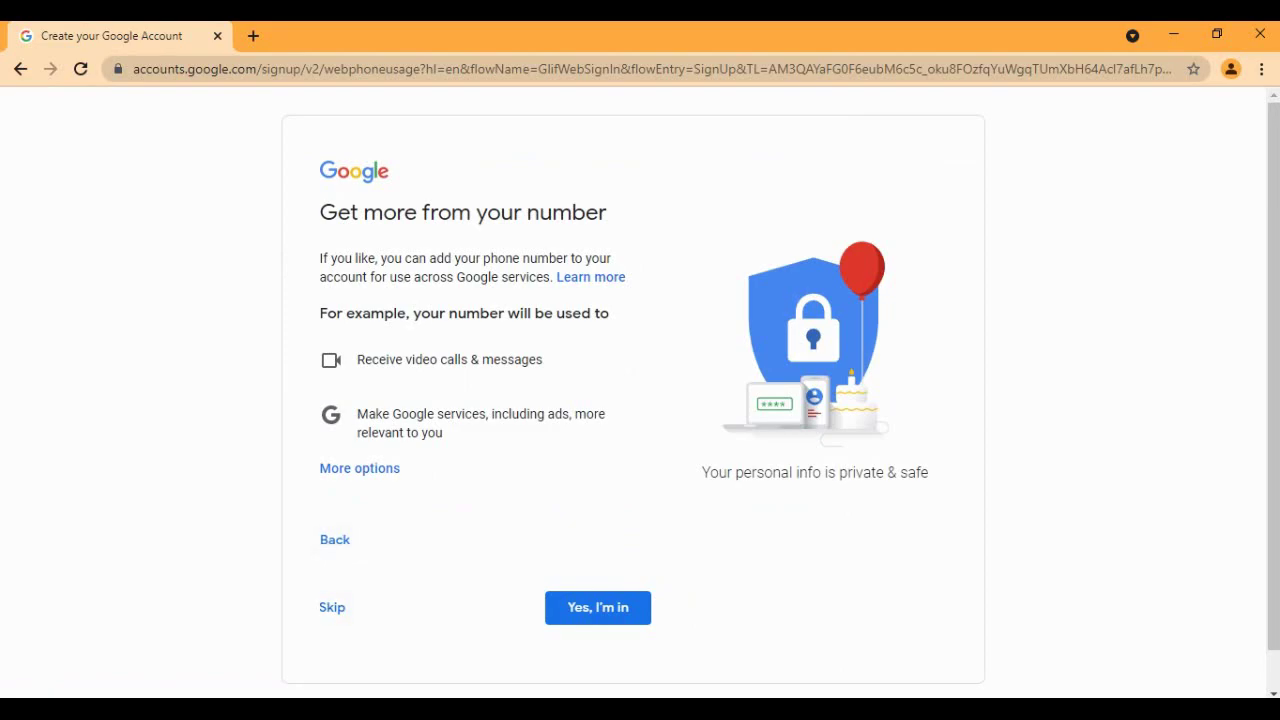
Skip adding the phone number to Google services.
key(Return)
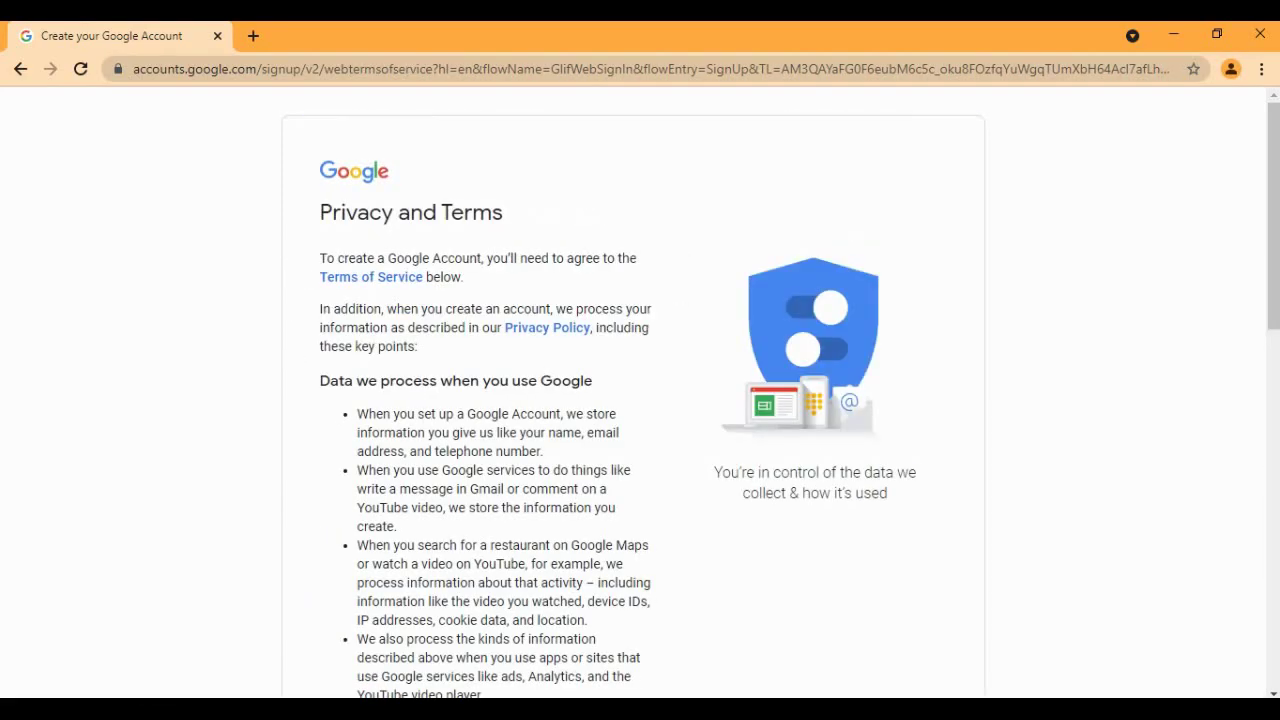
scroll(640, 400, down, 3)
scroll(640, 400, down, 6)
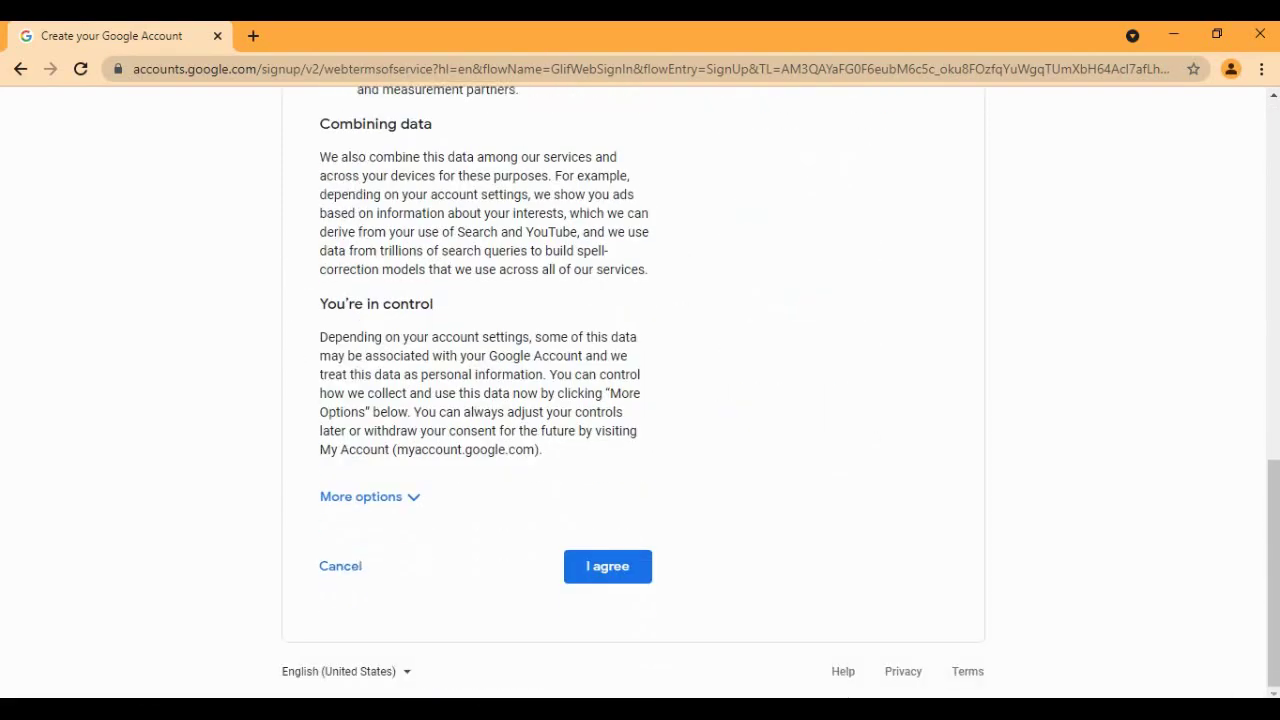
Review the extra personalization settings, keep the defaults and agree to the Privacy and Terms.
key(Return)
scroll(640, 400, down, 8)
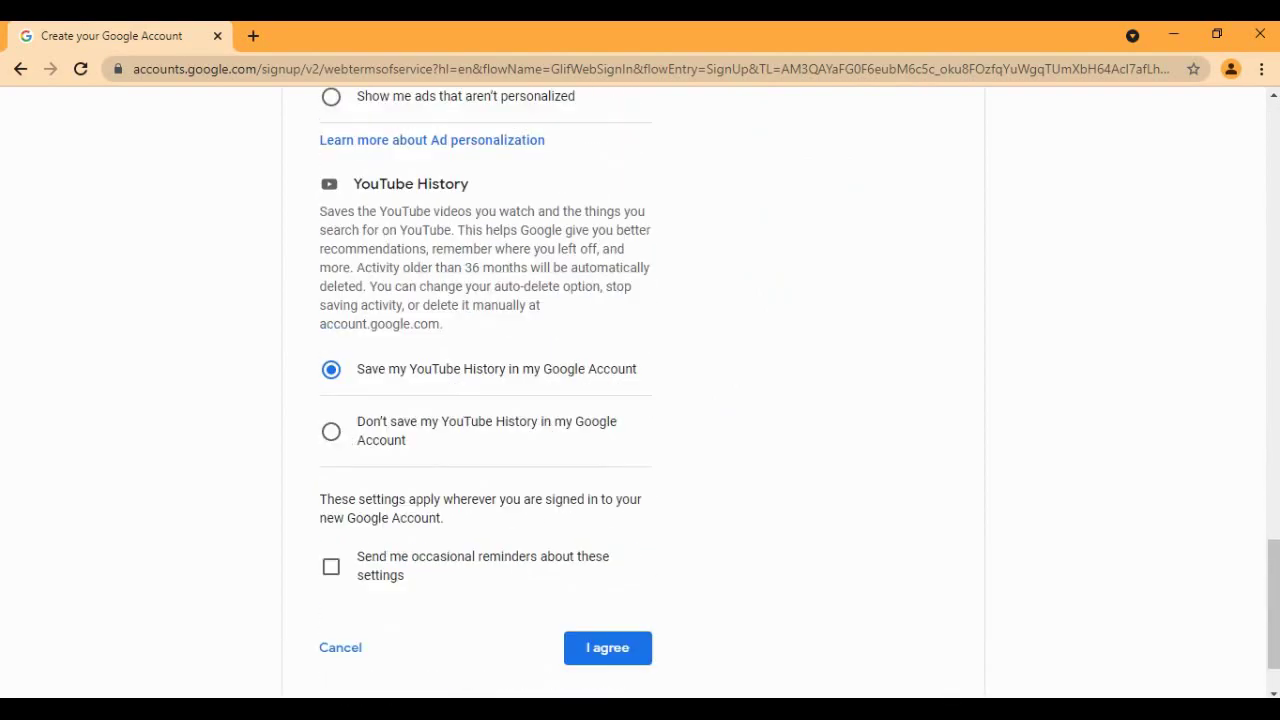
scroll(640, 400, up, 6)
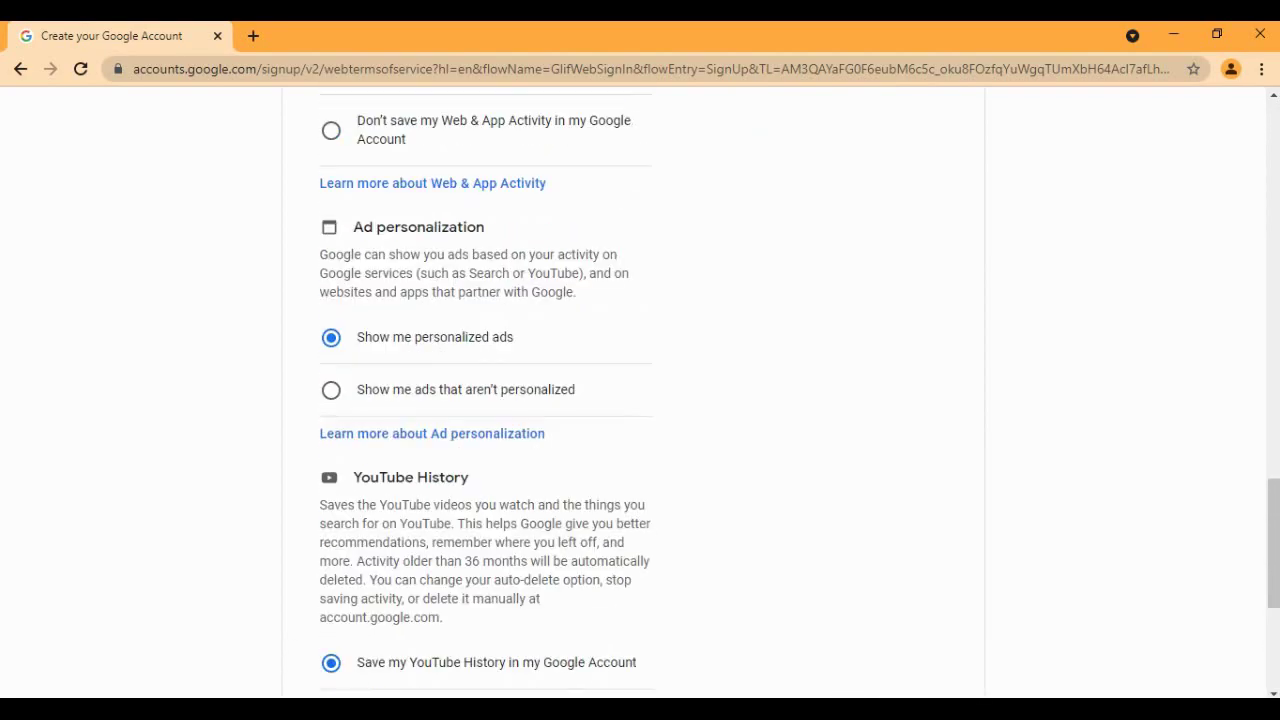
scroll(640, 400, down, 8)
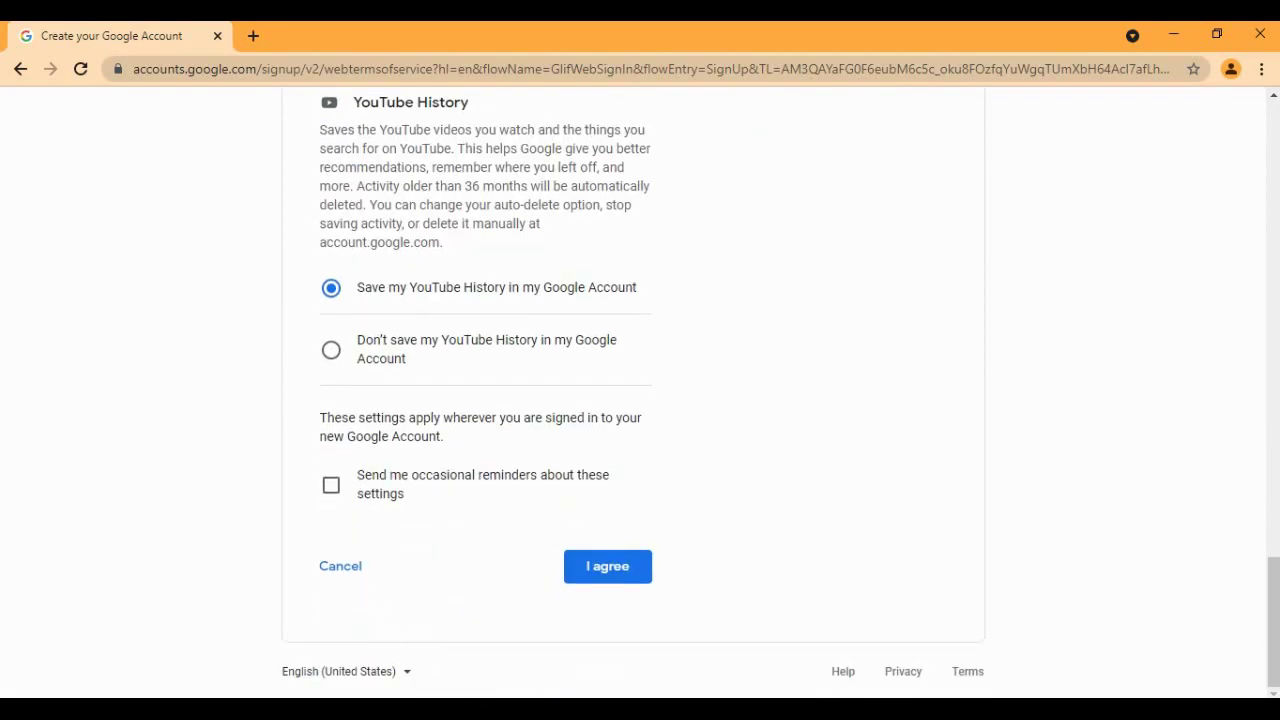
click(607, 566)
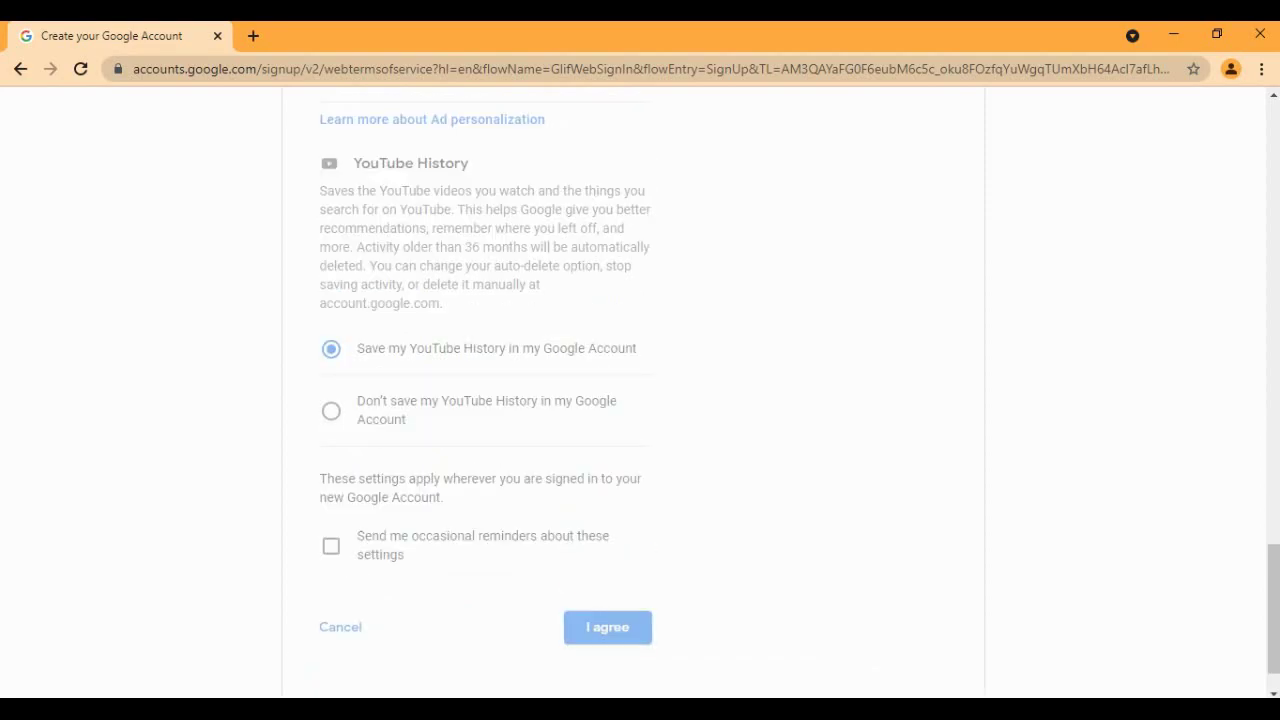